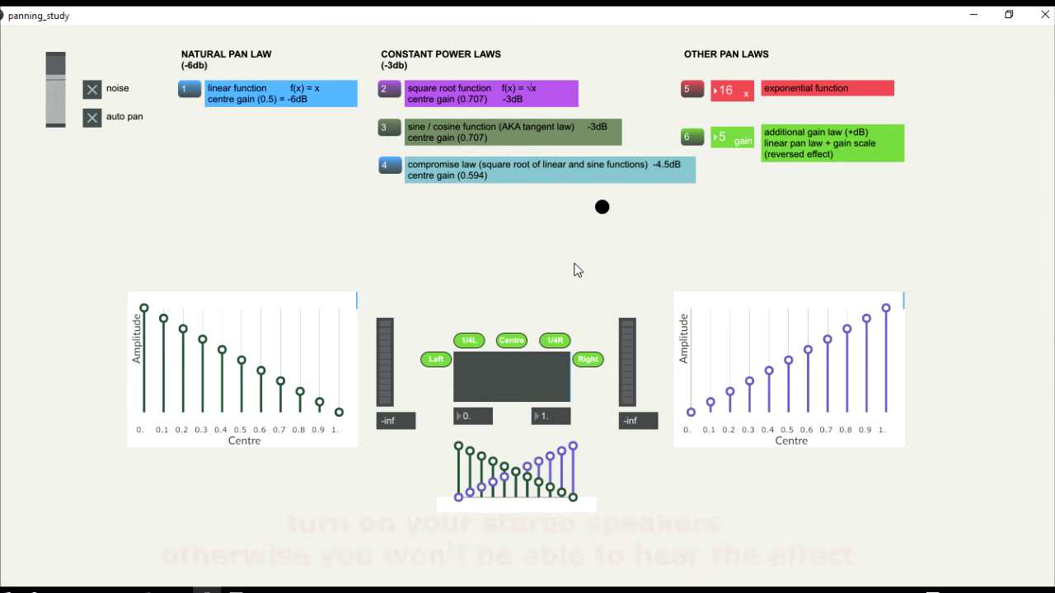
Play the noise while sweeping the pan across the field, ending fully left (gains 1. and 0.), then stop it
left_click(108, 83)
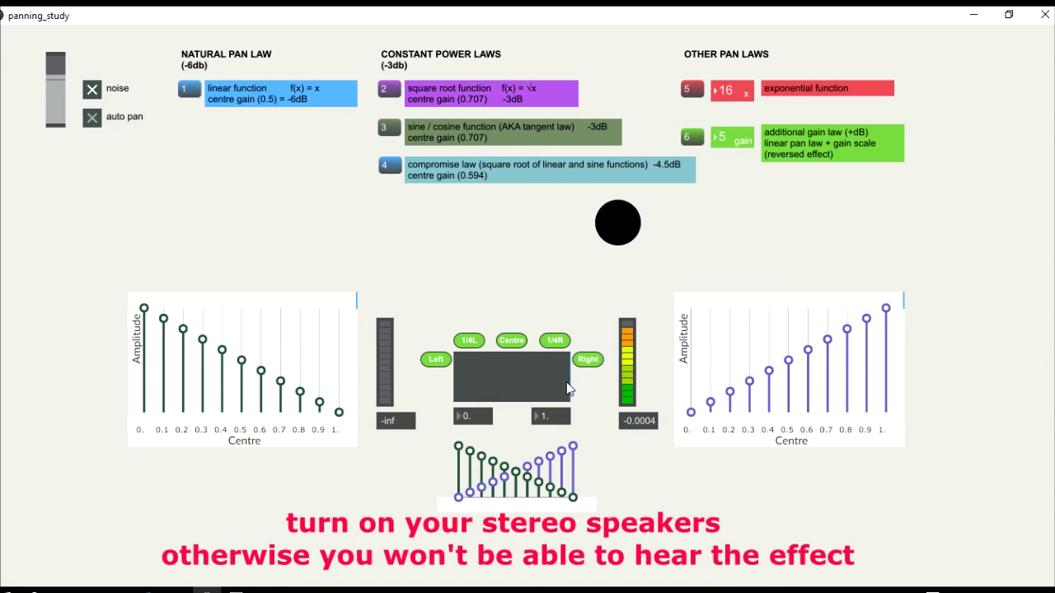
left_click_drag(569, 387, 428, 354)
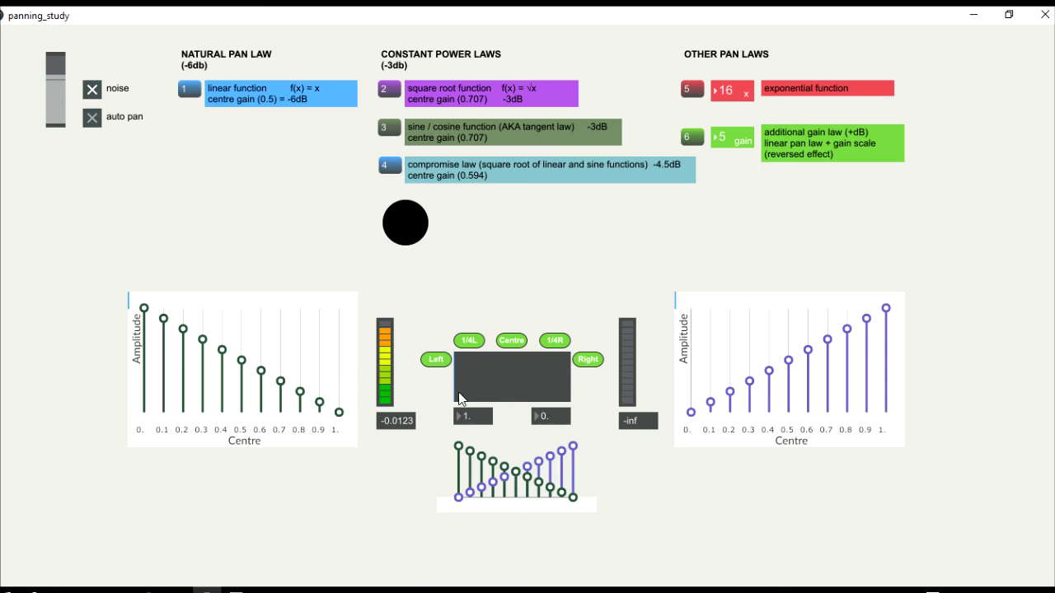
mouse_move(459, 398)
left_mouse_down()
mouse_move(577, 398)
mouse_move(518, 401)
mouse_move(483, 387)
mouse_move(466, 396)
mouse_move(598, 400)
mouse_move(447, 392)
left_mouse_up()
left_click(91, 88)
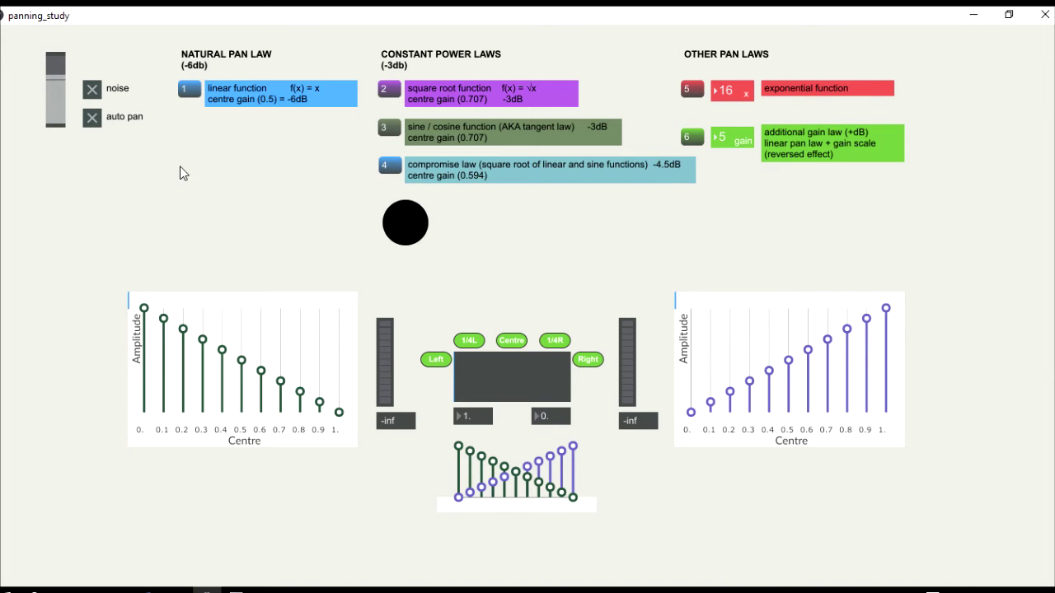
Sweep the pan from full left to full right and back to the far left, with the noise off
left_click(97, 95)
left_click(97, 95)
left_click_drag(458, 387, 578, 382)
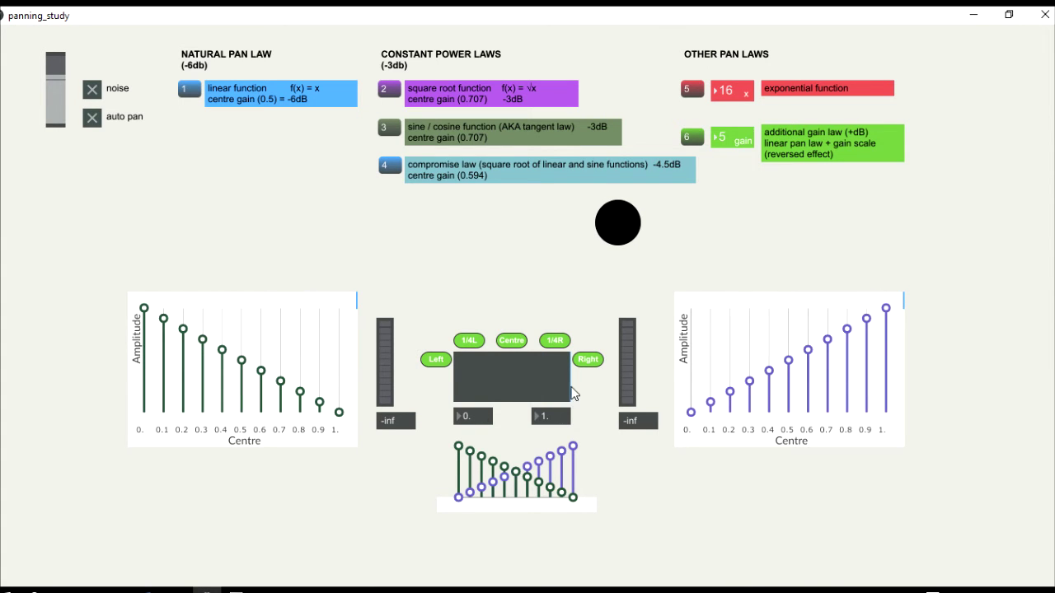
left_click_drag(562, 388, 424, 385)
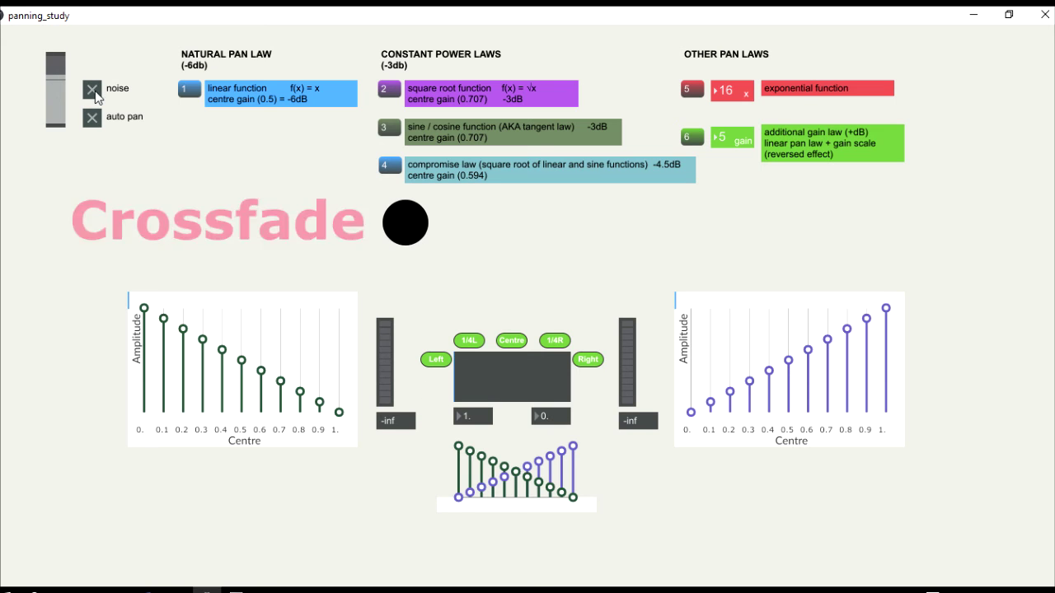
Play the noise while panning toward centre (gains 0.490/0.510), then stop it
left_click(95, 92)
mouse_move(458, 382)
left_mouse_down()
mouse_move(544, 388)
mouse_move(572, 400)
mouse_move(454, 399)
mouse_move(576, 395)
mouse_move(454, 400)
left_mouse_up()
left_click(90, 90)
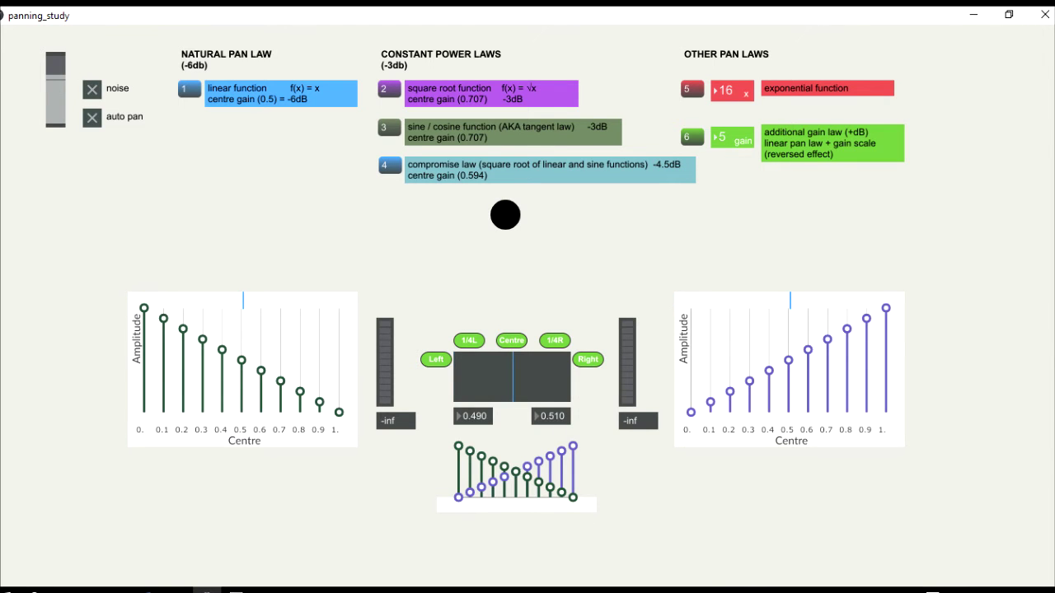
Drag the pan pad back to its left edge so the gains read 1. and 0
left_click_drag(504, 373, 382, 405)
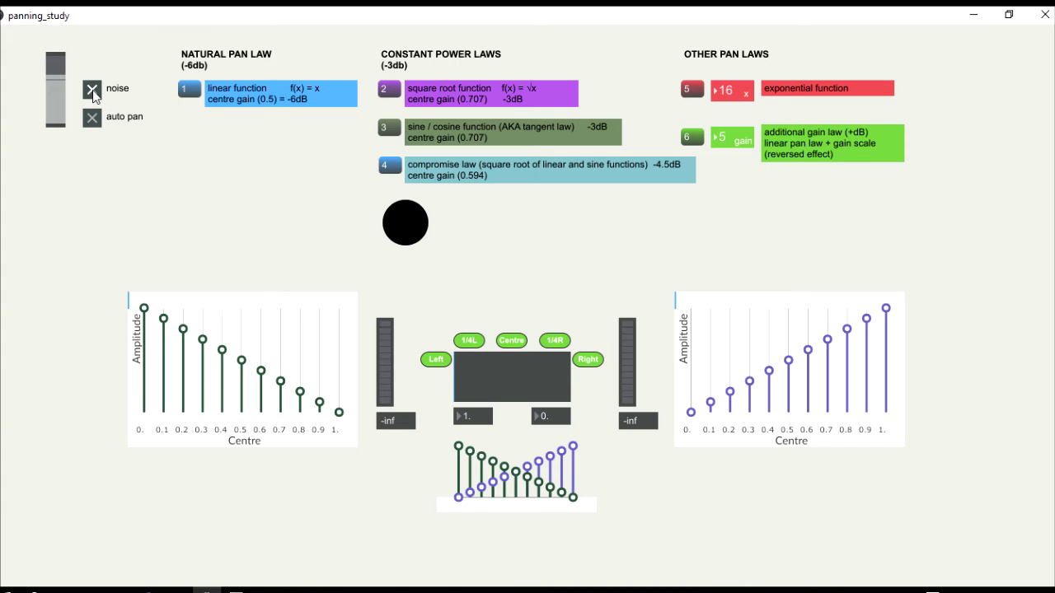
Pan the noise across, snap it to Centre, settle near 0.497/0.503, then stop the noise
left_click_drag(455, 375, 510, 384)
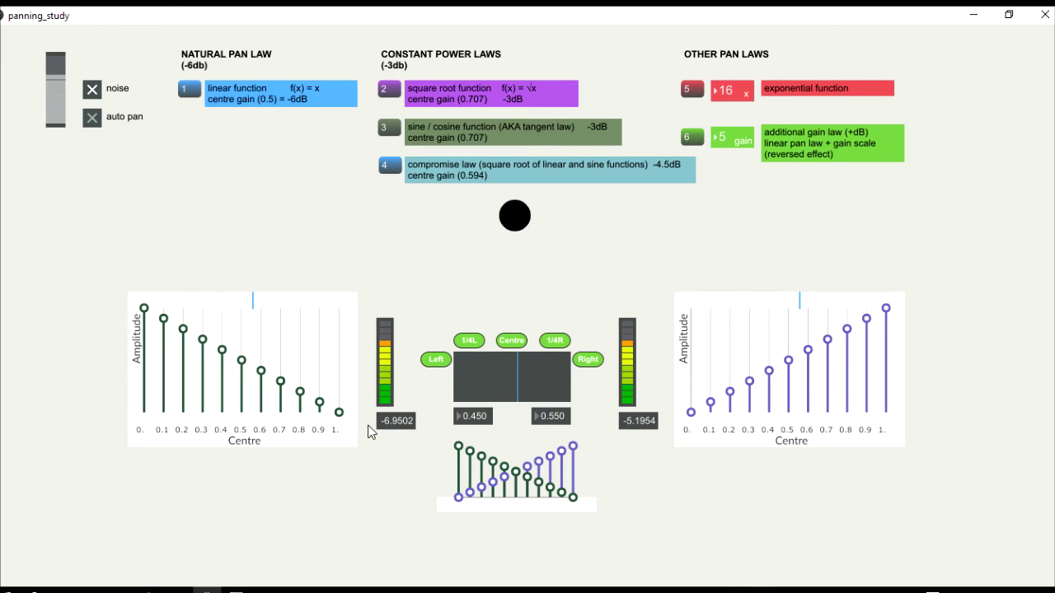
left_click(513, 381)
left_click(515, 341)
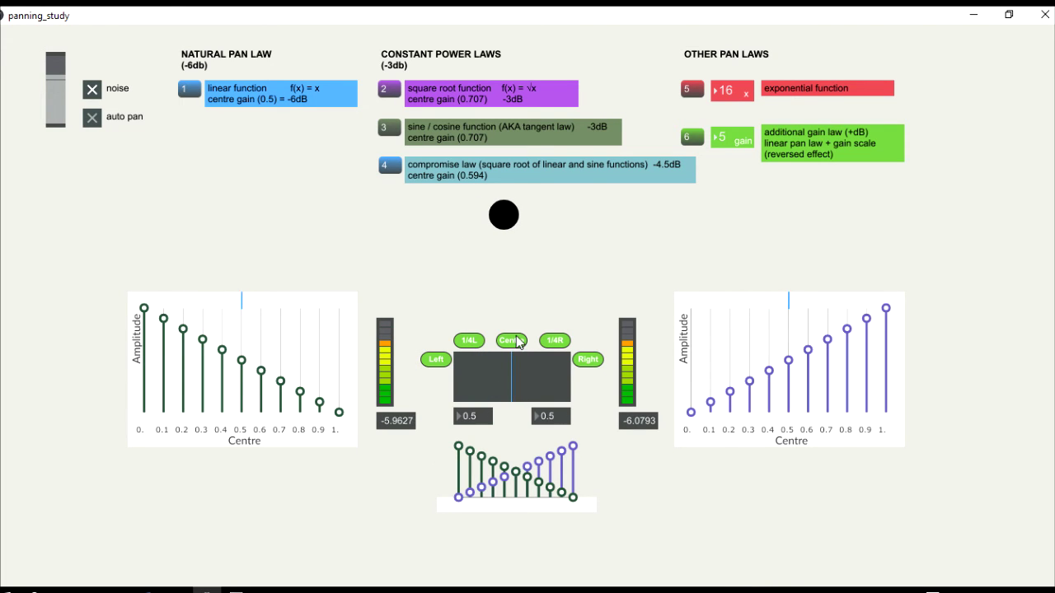
mouse_move(509, 361)
left_mouse_down()
mouse_move(578, 387)
mouse_move(511, 373)
mouse_move(430, 387)
mouse_move(512, 376)
left_mouse_up()
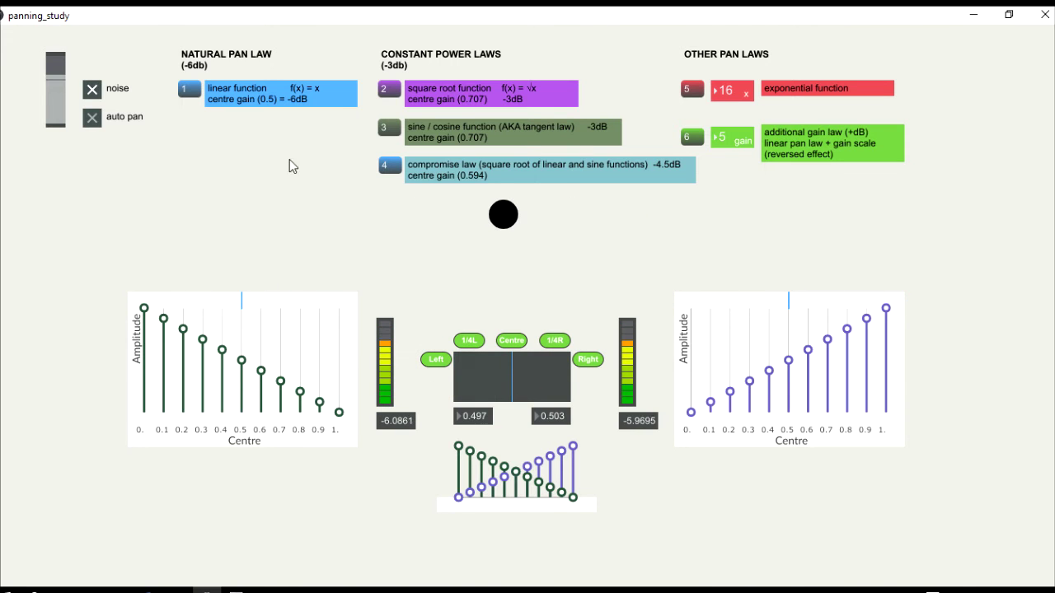
left_click(92, 89)
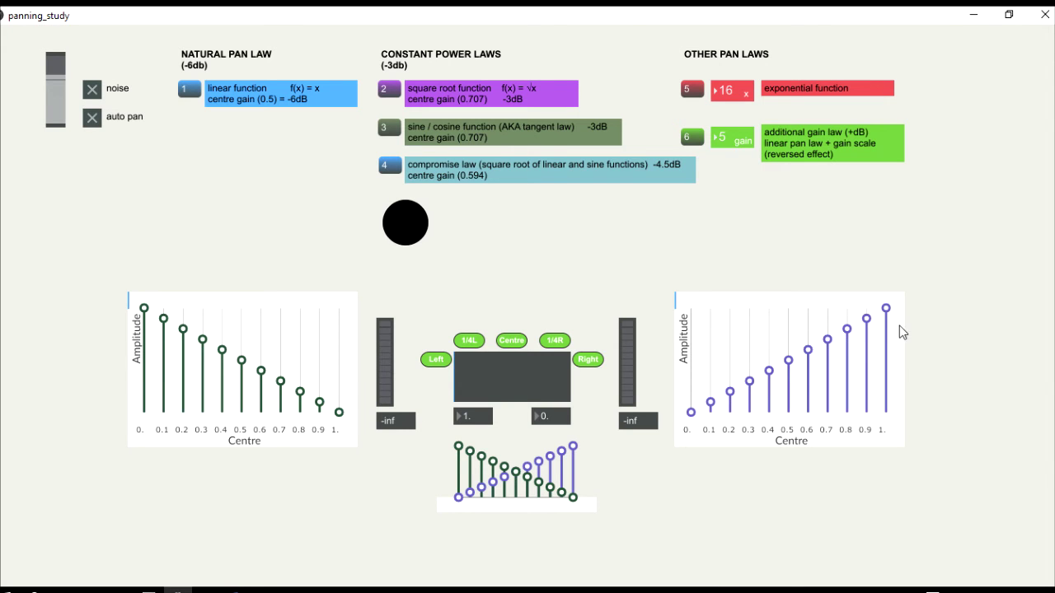
Select the square root law (preset 2), then audition noise panned left and back to centre at 0.707
left_click(517, 344)
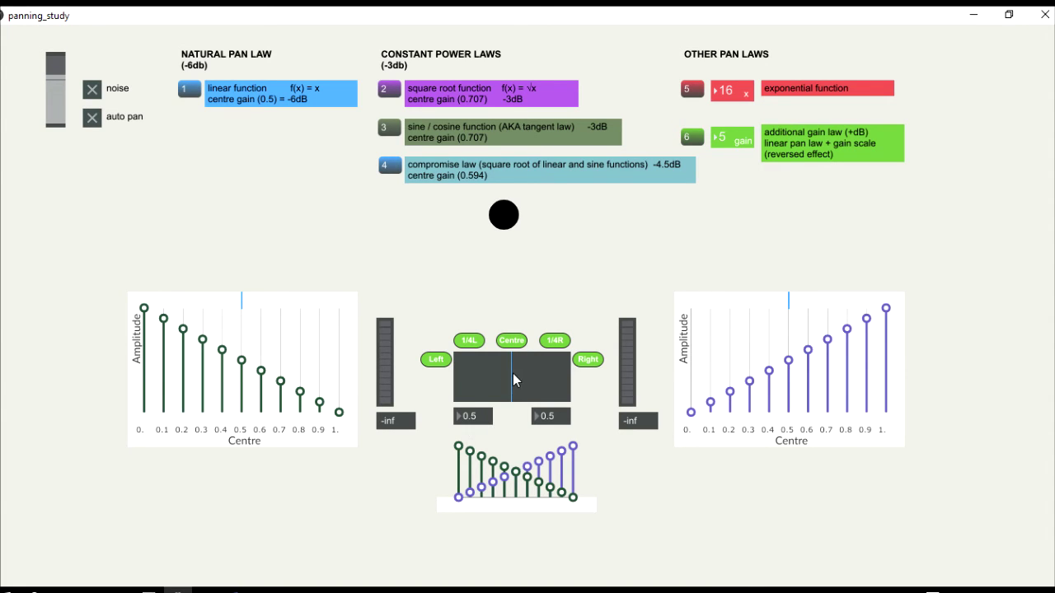
left_click(390, 92)
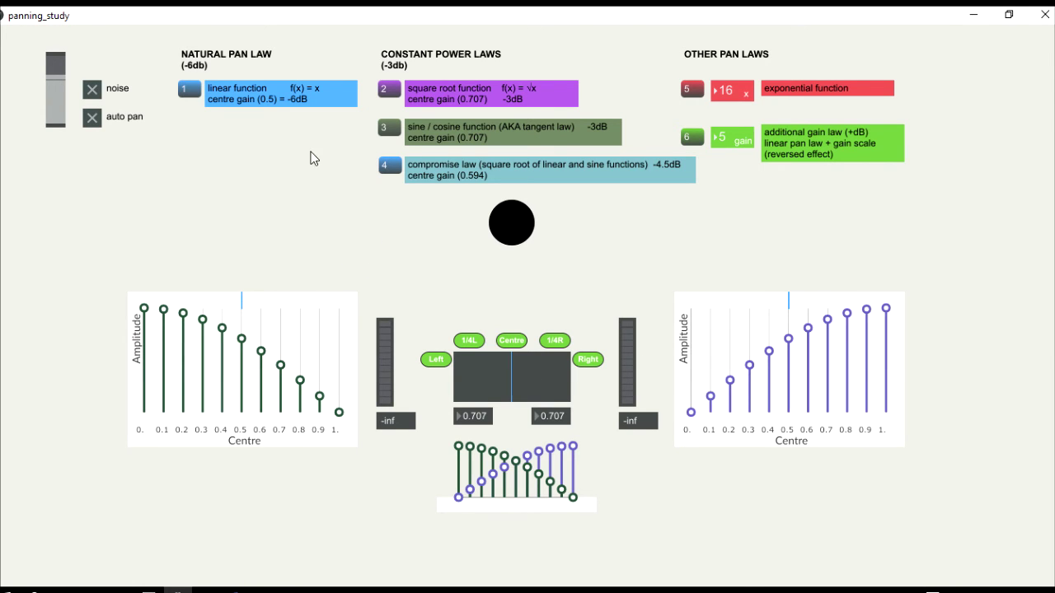
left_click(97, 93)
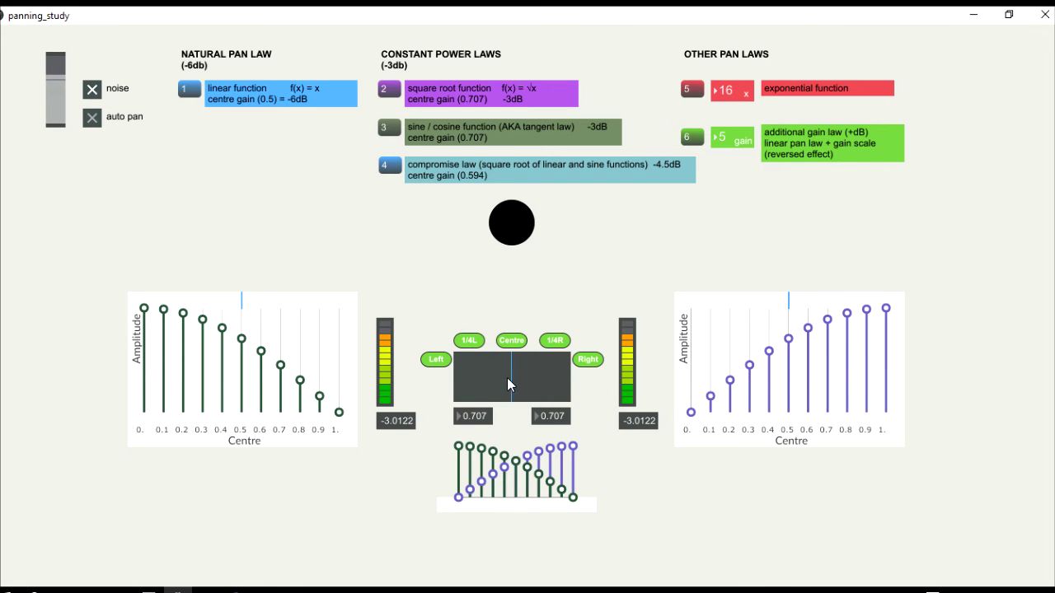
left_click_drag(507, 377, 453, 379)
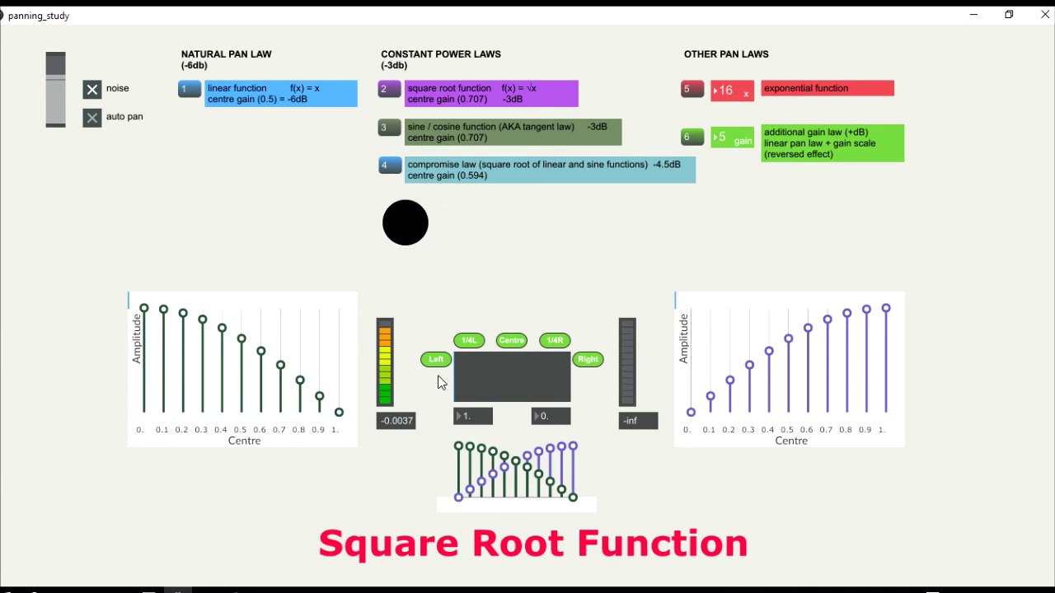
left_click(515, 344)
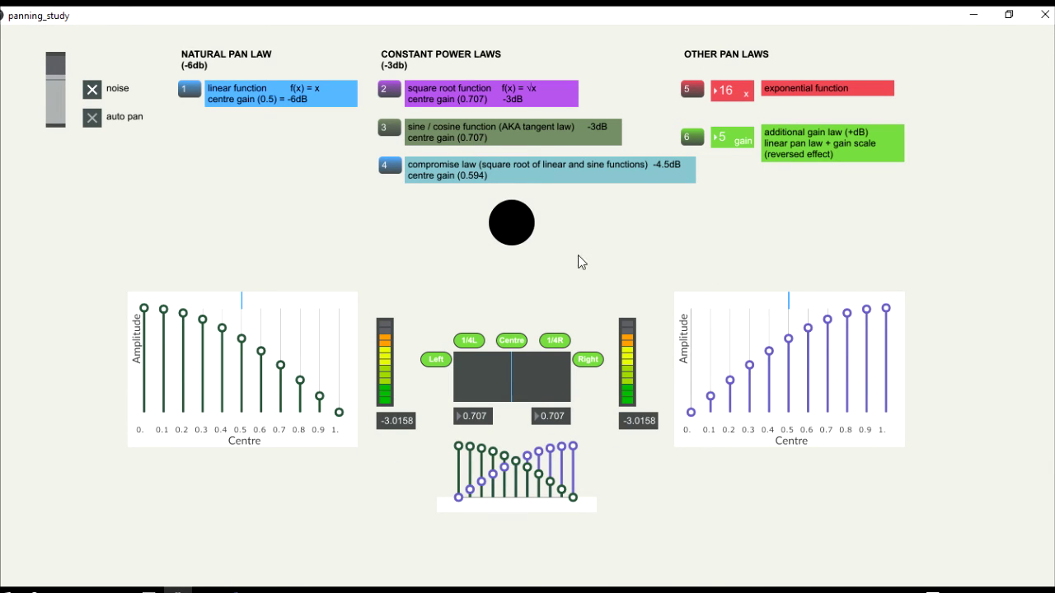
left_click(92, 88)
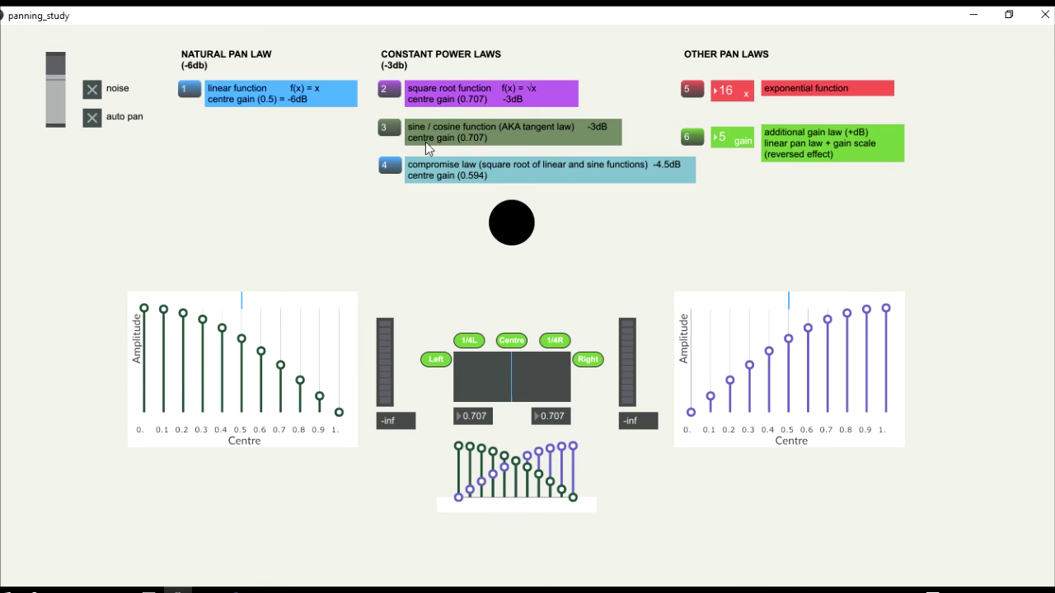
Compare the preset 2 and 3 curves, finishing on the sine / cosine law at 0.707/0.707
left_click(384, 132)
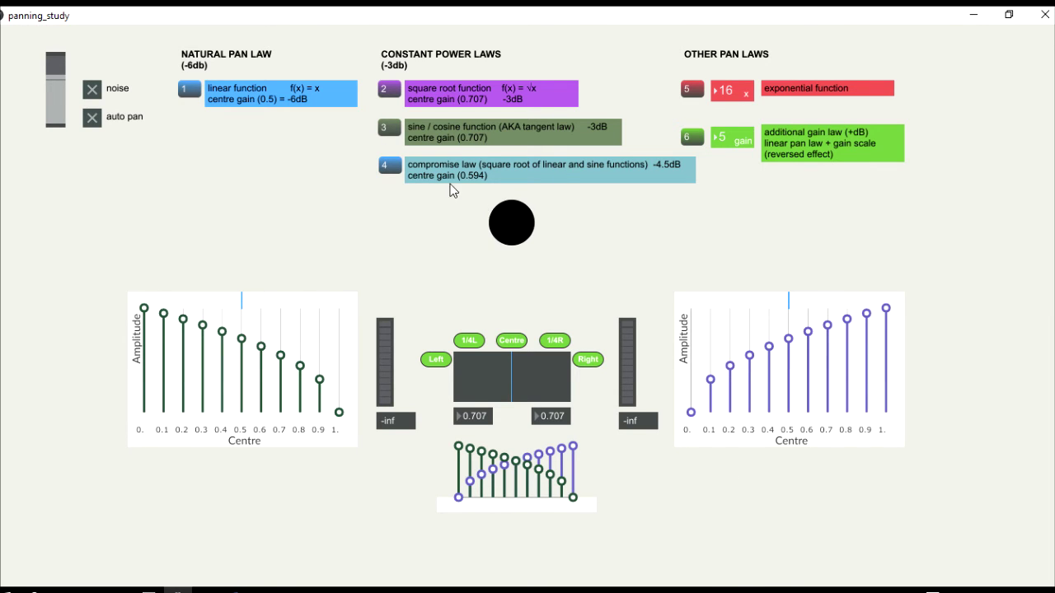
left_click(390, 90)
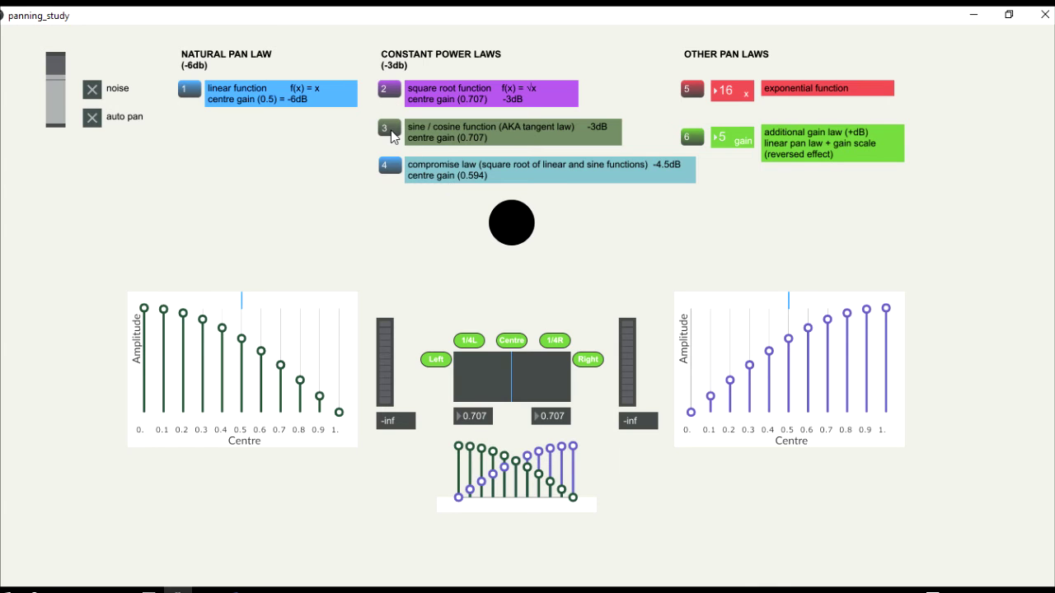
left_click(389, 129)
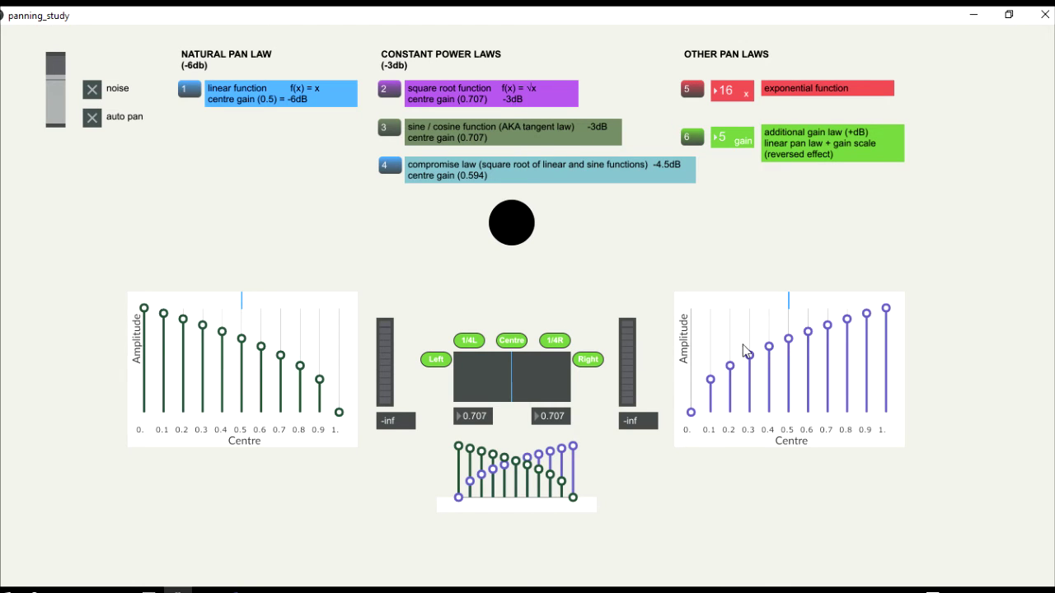
Set the pan to a quarter left, jump to a quarter right, then return to quarter left
left_click_drag(511, 380, 480, 356)
left_click(471, 343)
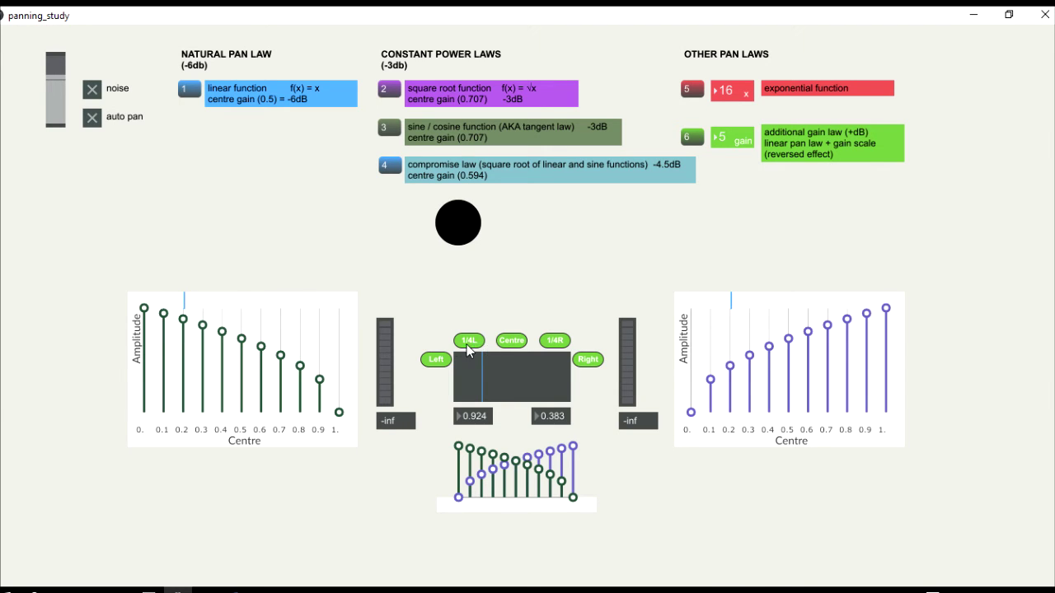
left_click(554, 340)
left_click(471, 343)
Toggle repeatedly between the square root and sine / cosine pan laws, settling on square root
left_click(390, 90)
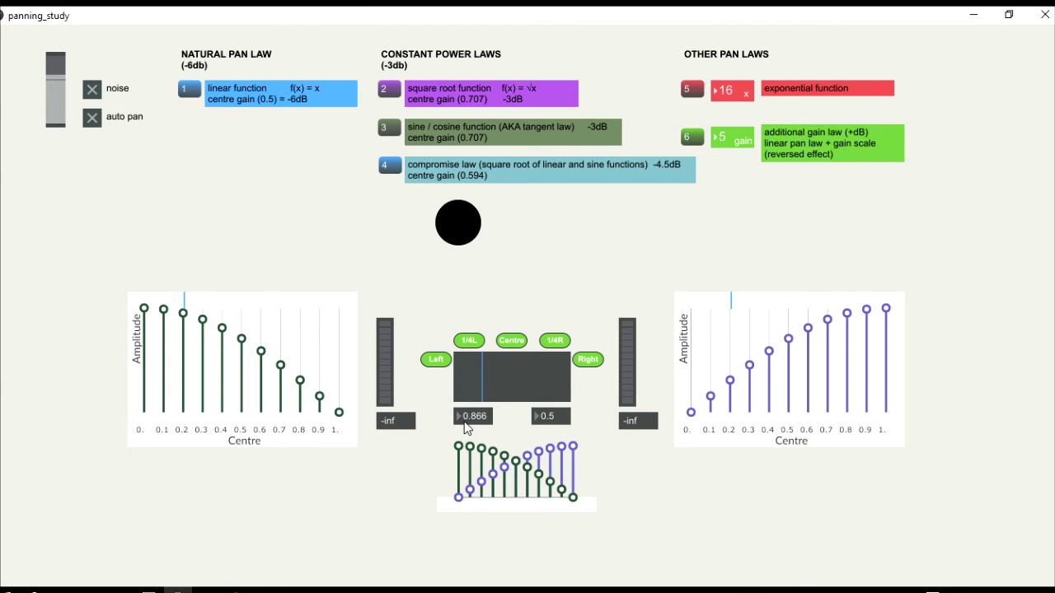
left_click(391, 128)
left_click(390, 90)
left_click(391, 128)
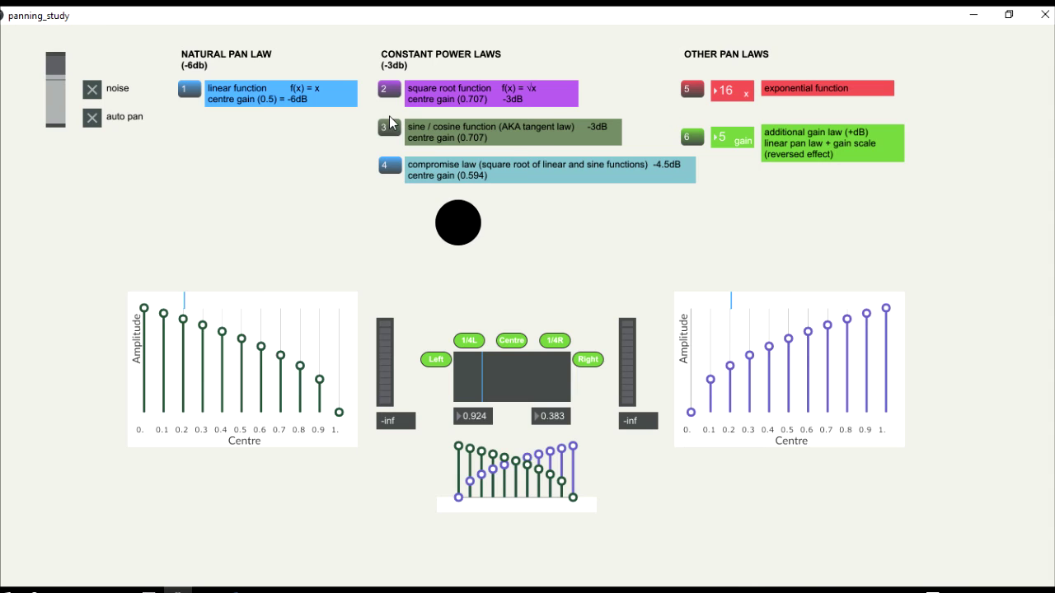
left_click(390, 90)
left_click(390, 128)
left_click(392, 98)
left_click(391, 128)
left_click(389, 90)
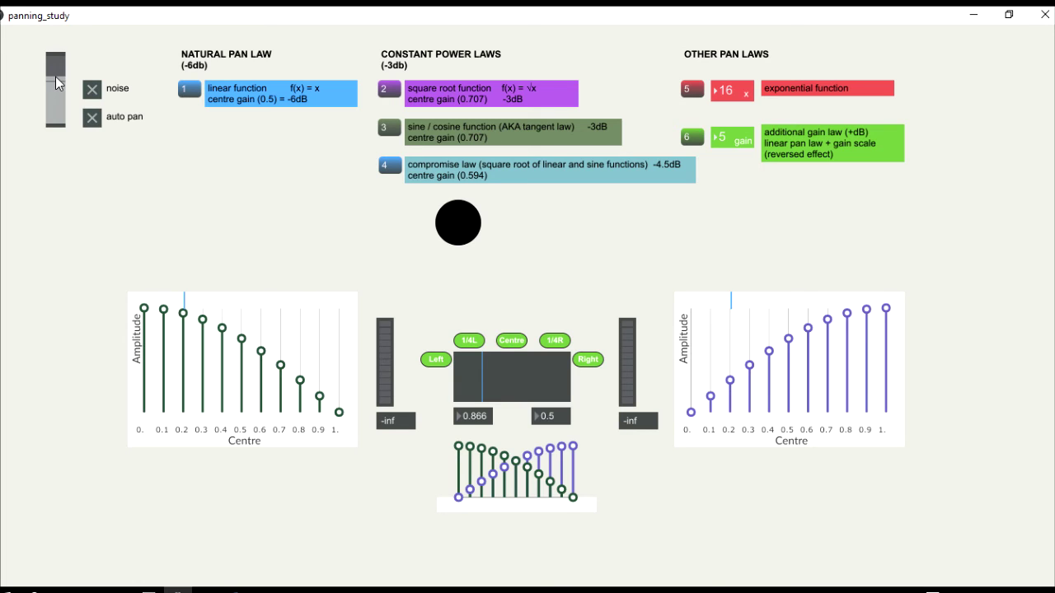
Play the noise panned hard left, then switch to the sine / cosine law with key 3
left_click(92, 89)
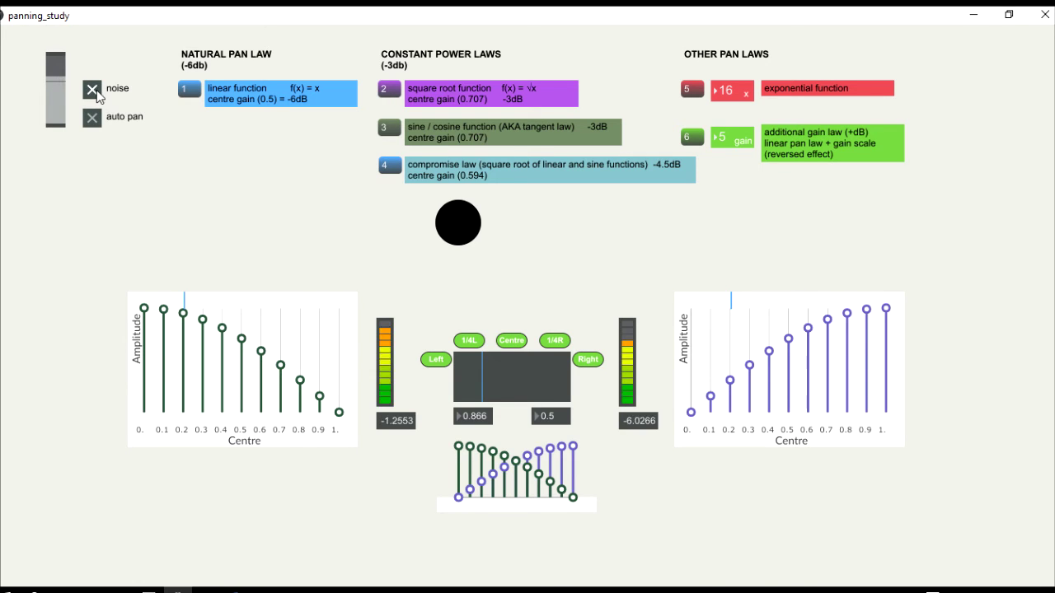
left_click_drag(469, 354, 432, 378)
key("3")
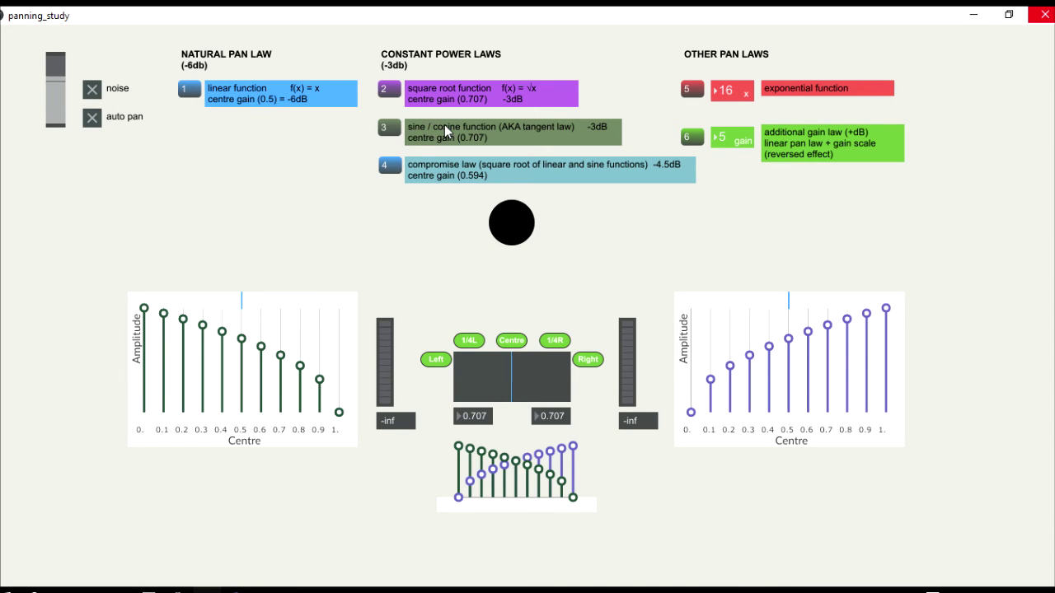
Select the compromise -4.5dB law (preset 4) and play noise panned from left toward right
left_click(390, 167)
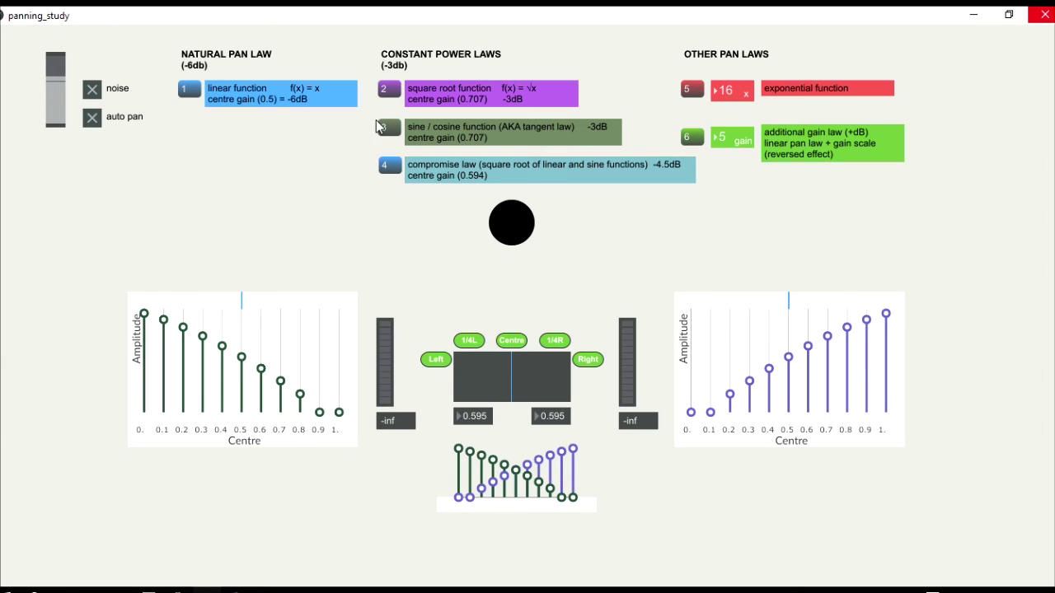
left_click(89, 94)
left_click_drag(504, 375, 573, 375)
Centre the pan, select the exponential law (preset 5), and set its exponent to 5
left_click(512, 341)
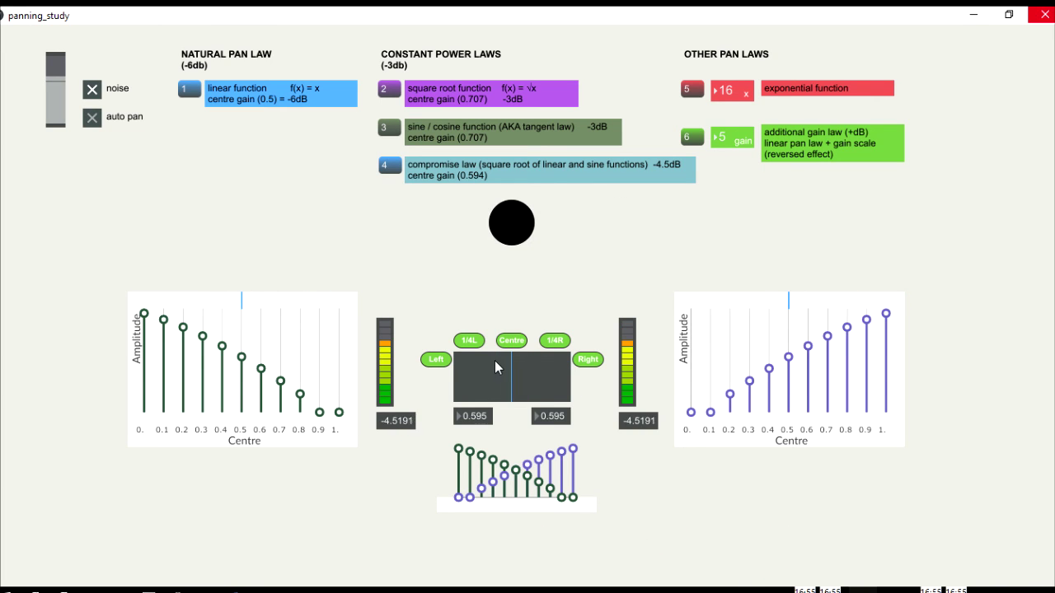
left_click(700, 88)
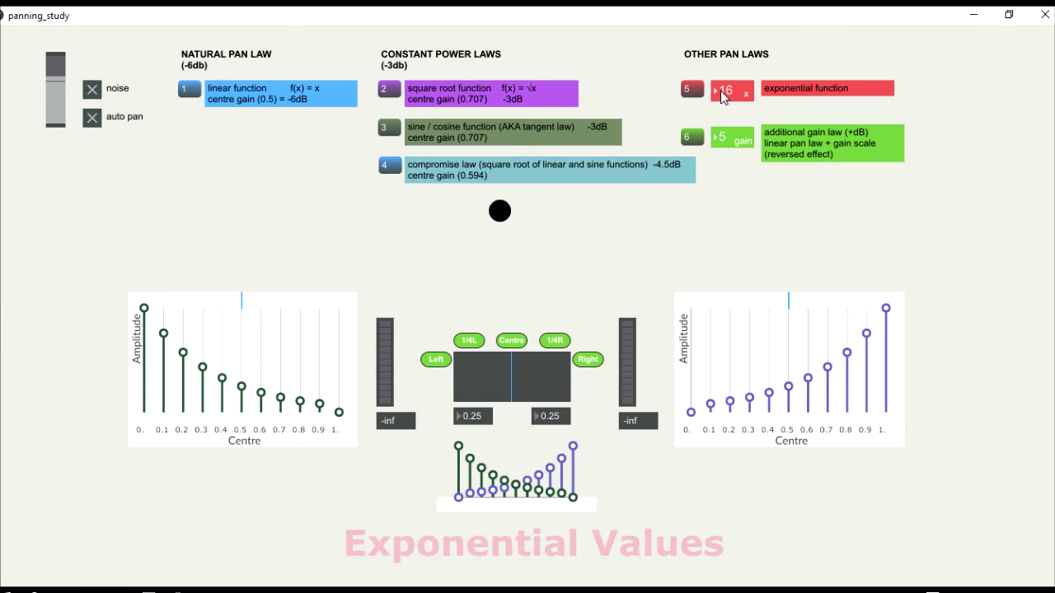
left_click(721, 91)
type("5")
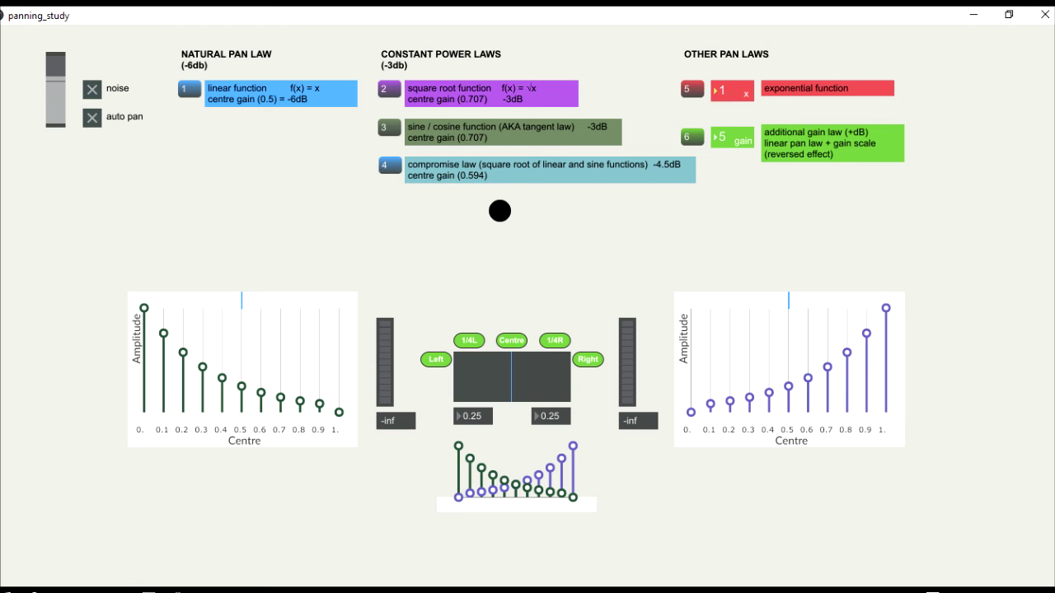
key("Return")
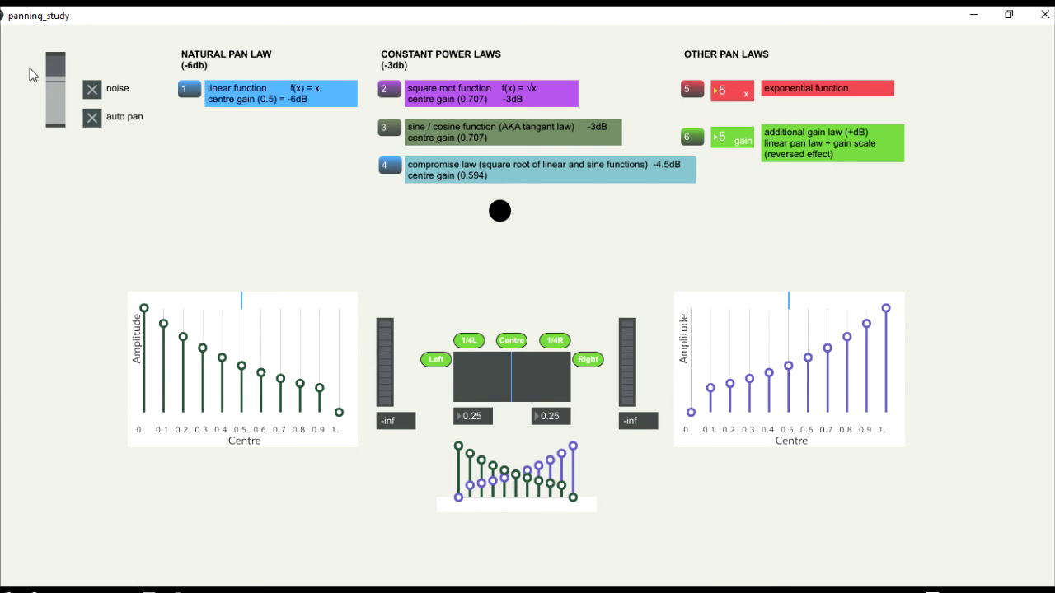
Sweep the noise across, raise the exponent to 19, and pan from right to full left
left_click_drag(511, 373, 581, 388)
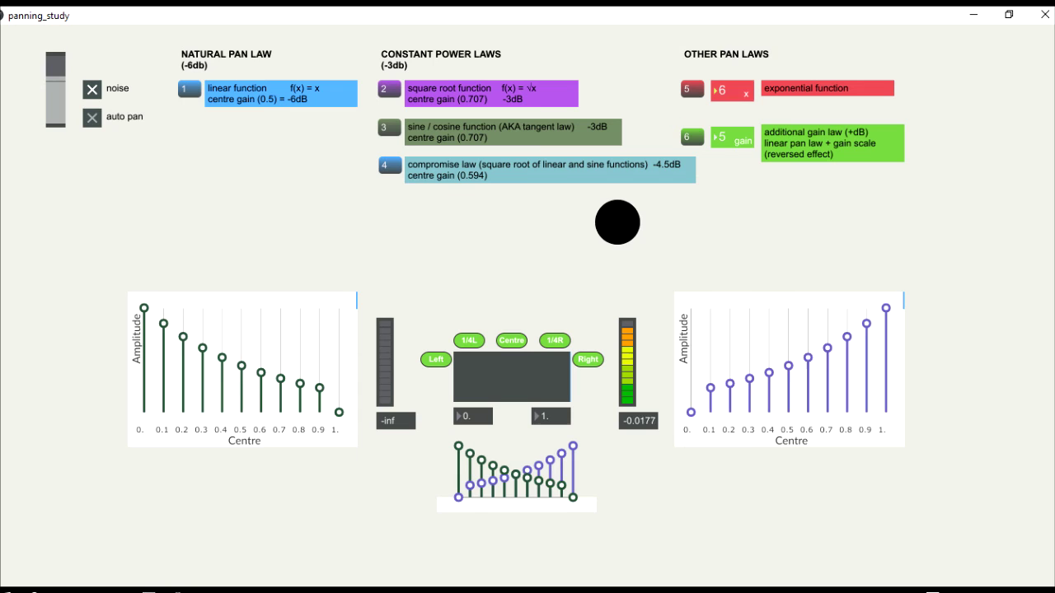
left_click_drag(719, 91, 719, 79)
left_click_drag(569, 381, 430, 403)
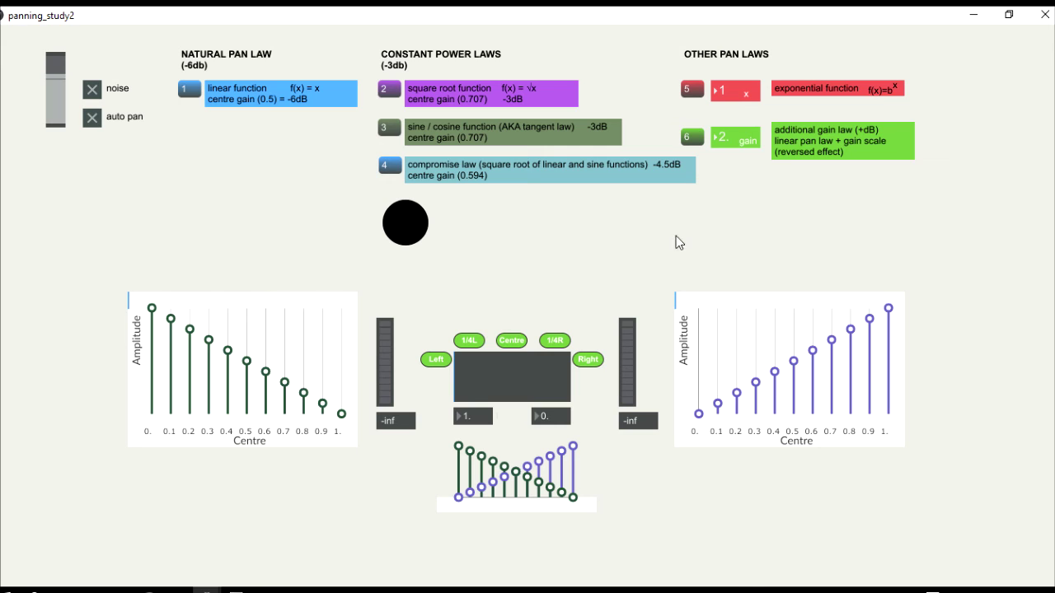
Select the gain-scaled pan law (preset 6) and drag the gain multiplier to 3
left_click(703, 133)
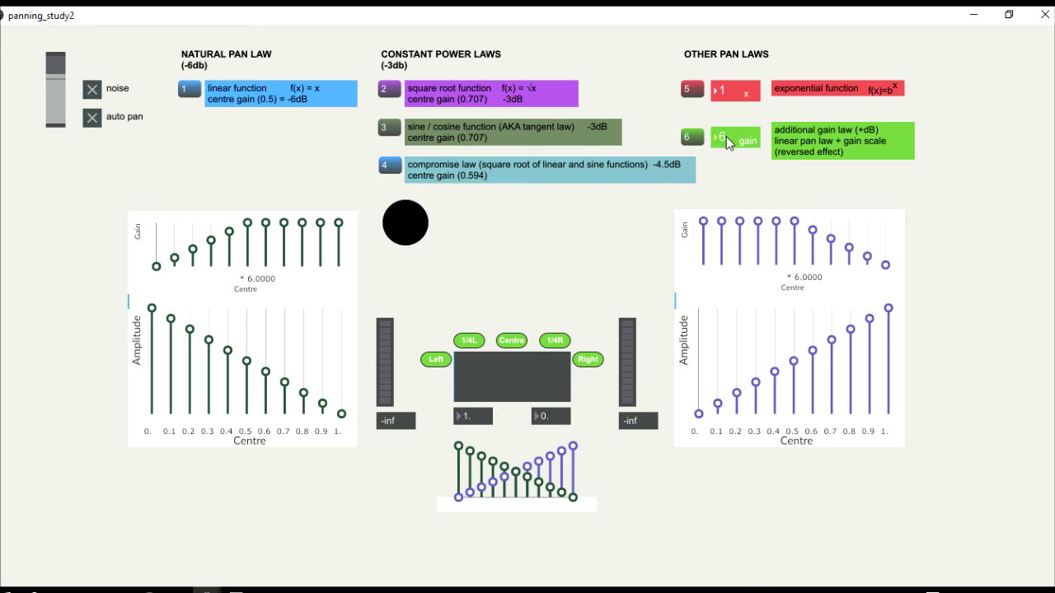
left_click_drag(728, 142, 729, 165)
mouse_move(721, 138)
left_mouse_down()
mouse_move(717, 130)
mouse_move(714, 151)
left_mouse_up()
Start the noise and sweep its pan from the left edge toward the right
left_click(97, 118)
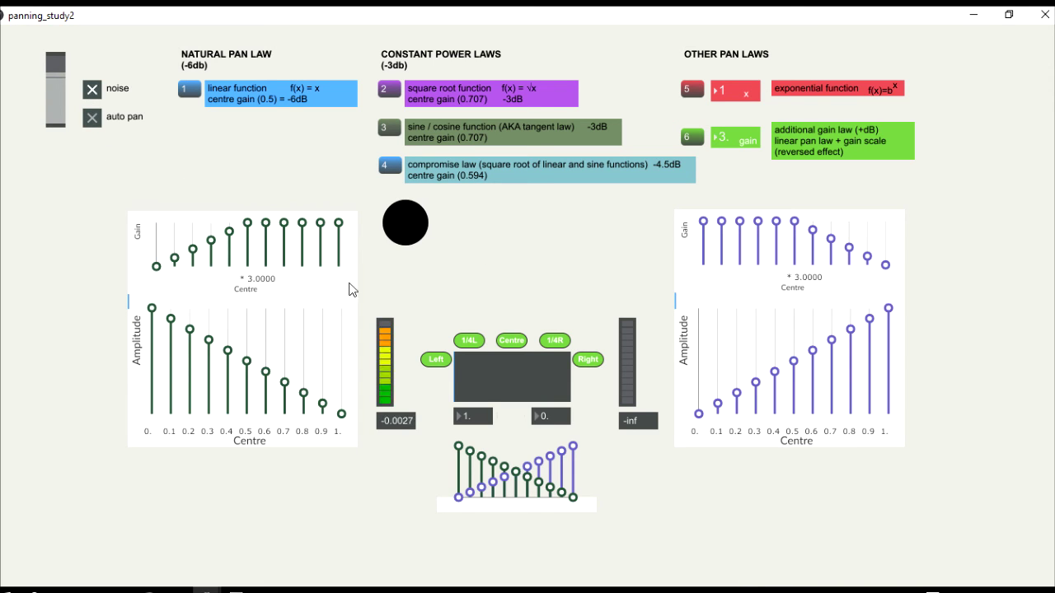
left_click(457, 376)
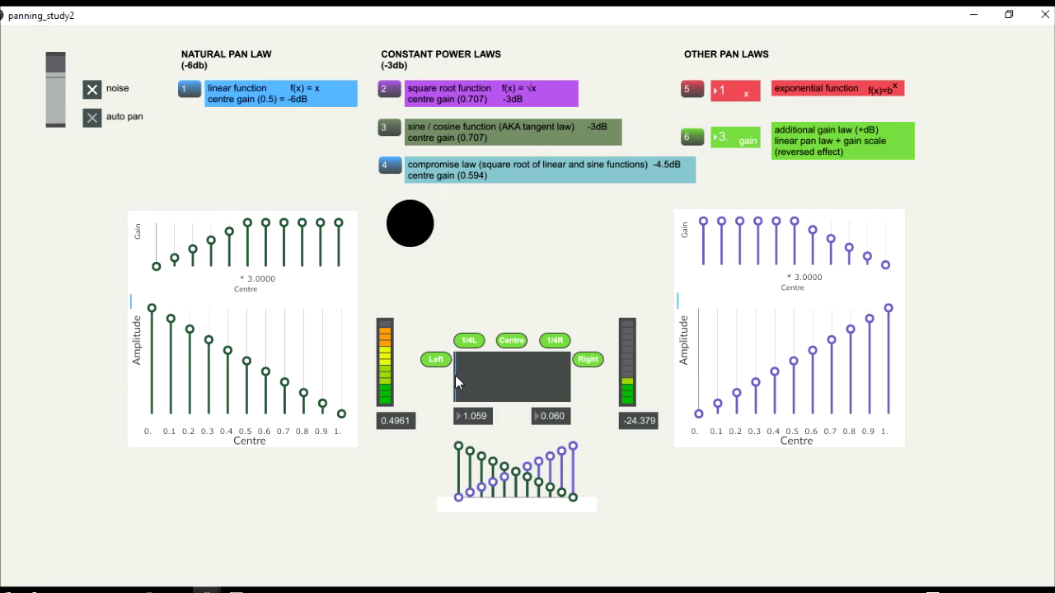
left_click_drag(457, 376, 426, 384)
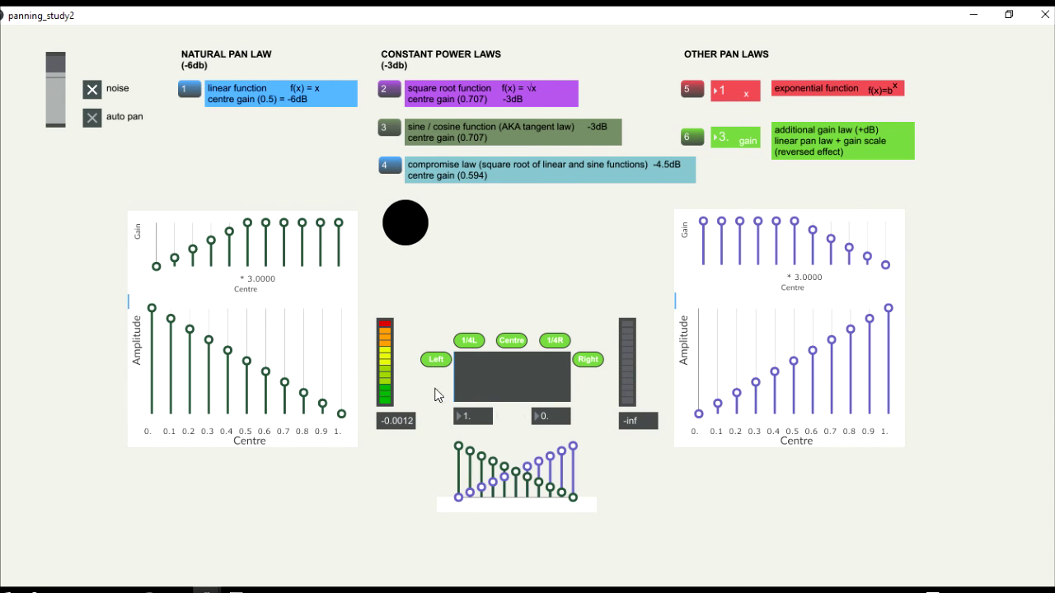
Set the gain multiplier to 4 and pan the noise partway right
left_click(720, 137)
type("4")
key("Return")
left_click_drag(457, 379, 616, 364)
Try gain multipliers 2 then 6 while panning the noise fully right
left_click_drag(721, 137, 723, 143)
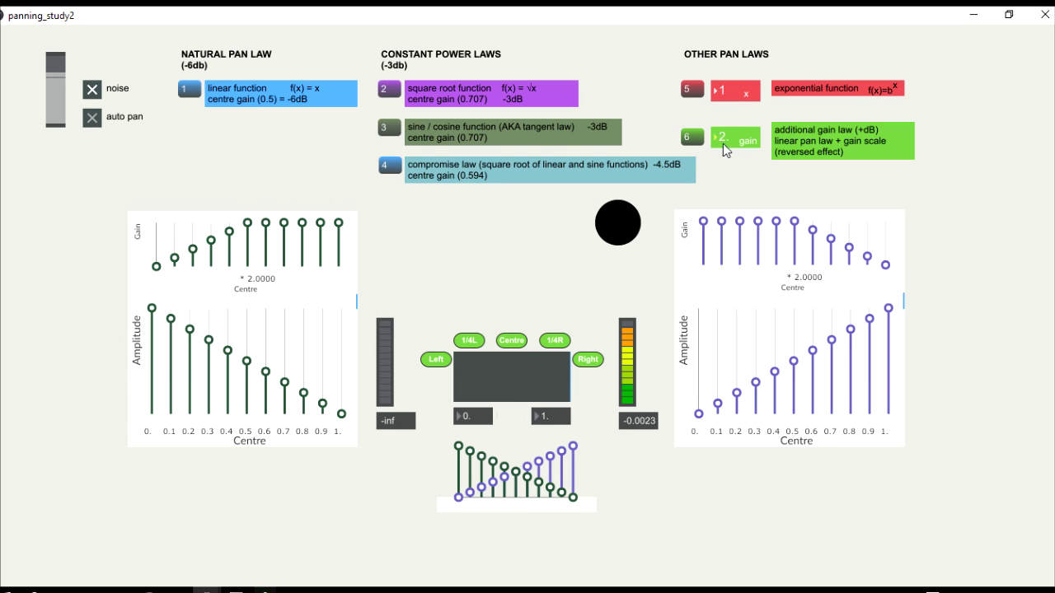
type("6")
key("Return")
left_click_drag(457, 382, 549, 389)
left_click(587, 360)
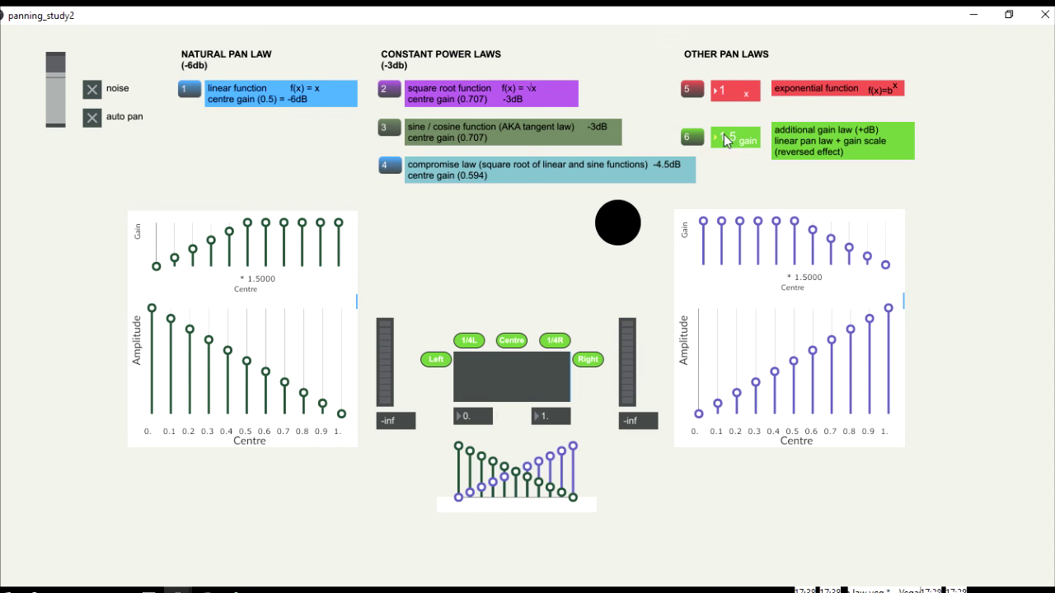
Play the noise panned to exact centre, stop it, and set the gain multiplier to 2
left_click(92, 90)
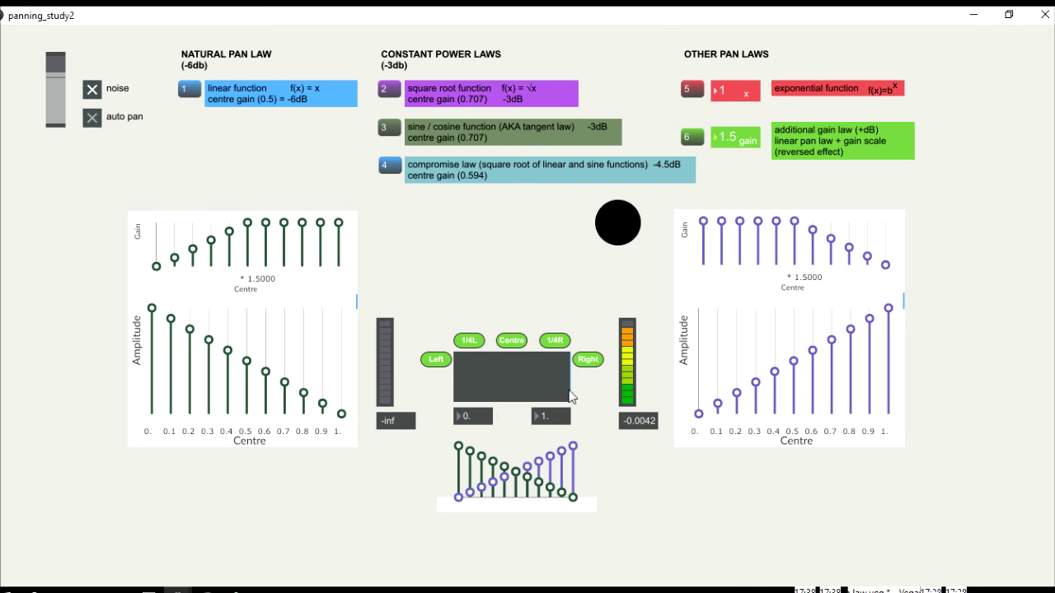
left_click_drag(570, 397, 513, 383)
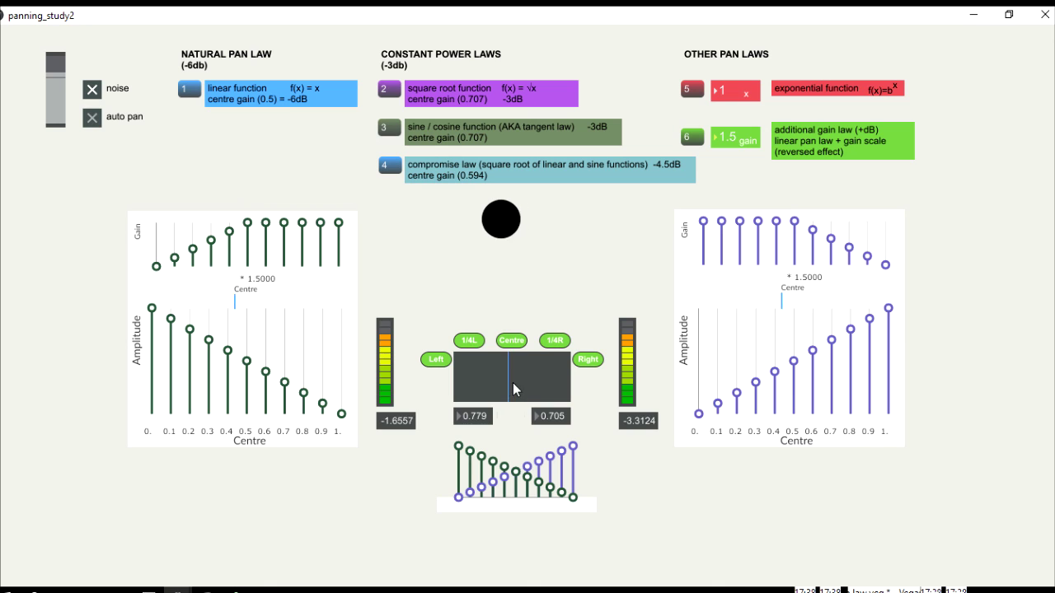
left_click(516, 339)
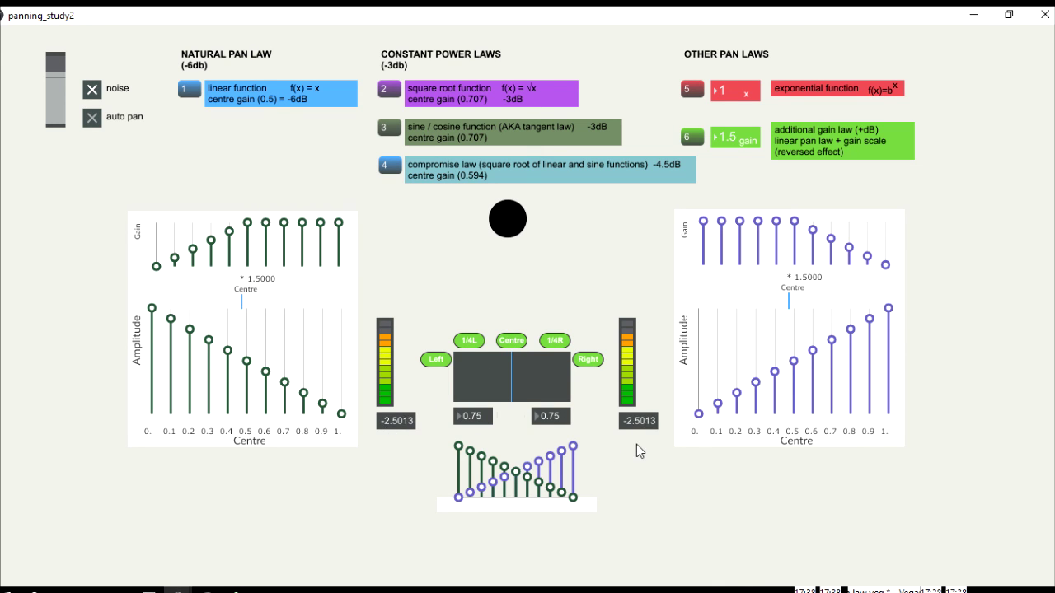
left_click(91, 95)
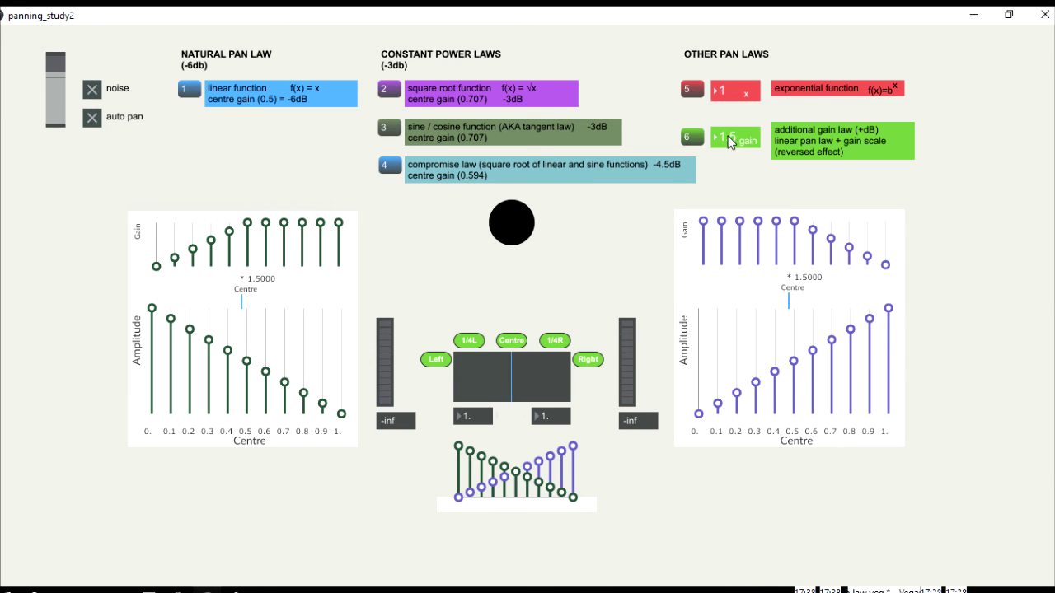
left_click_drag(730, 143, 730, 145)
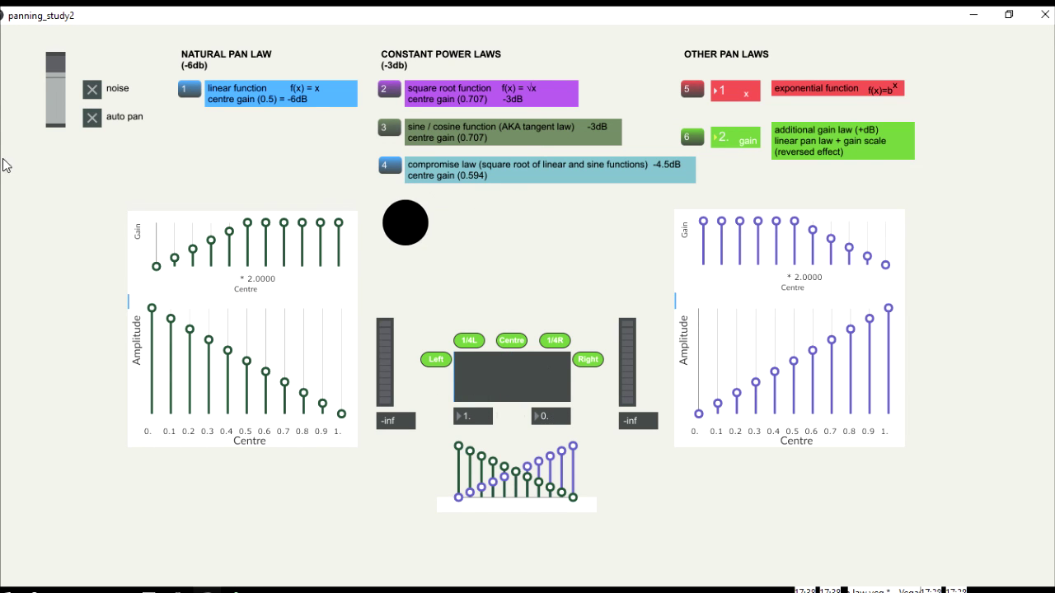
left_click(91, 89)
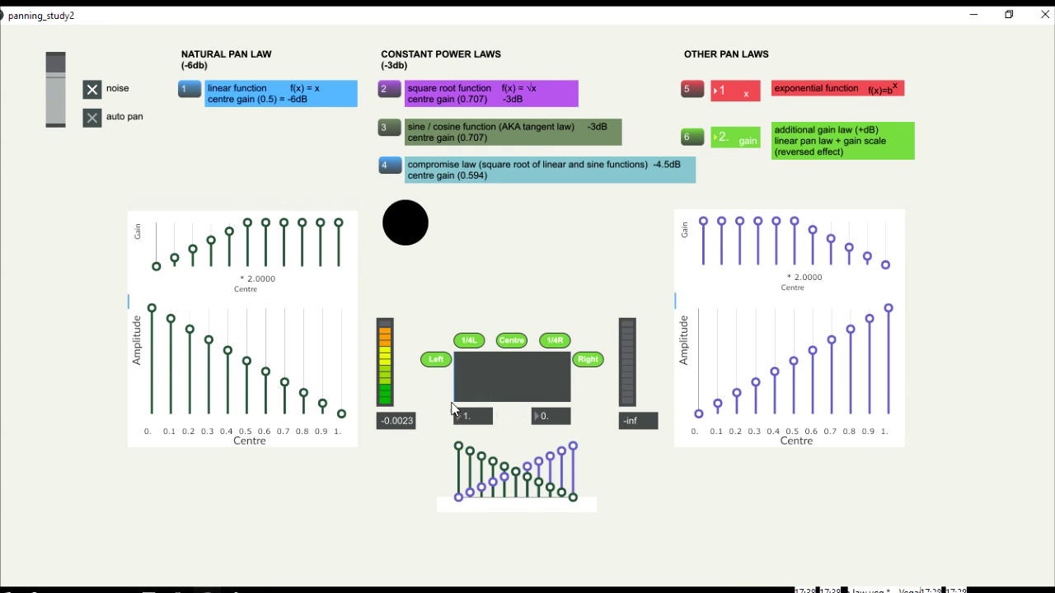
left_click_drag(457, 385, 506, 357)
left_click(507, 341)
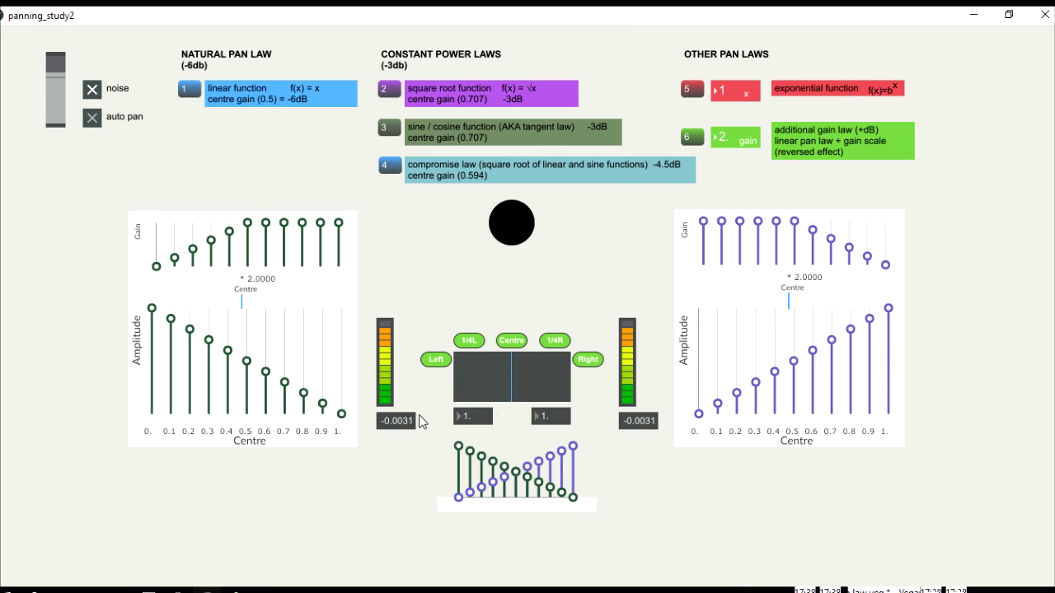
left_click_drag(508, 371, 434, 393)
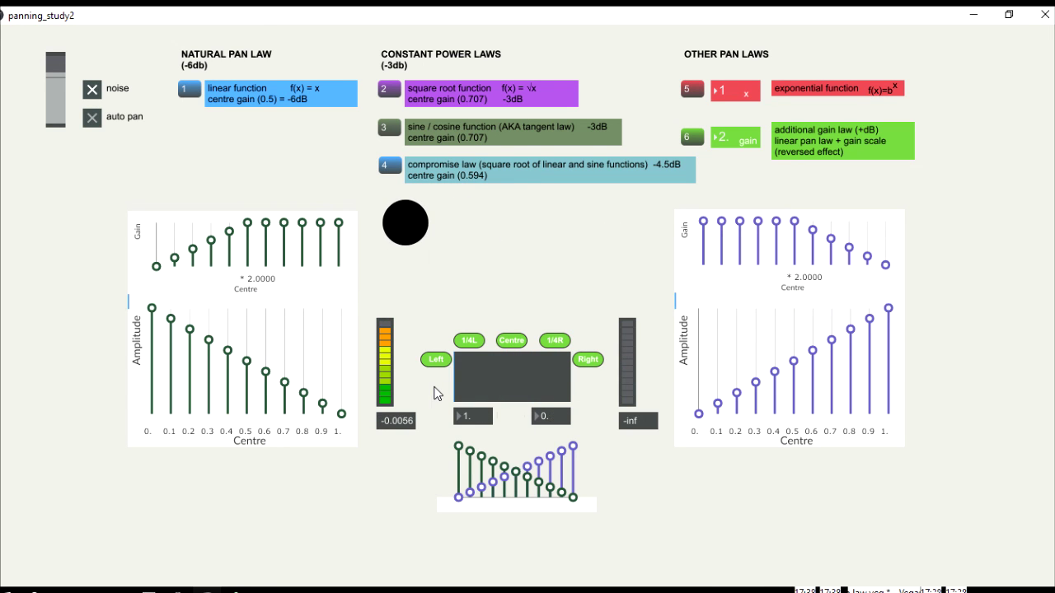